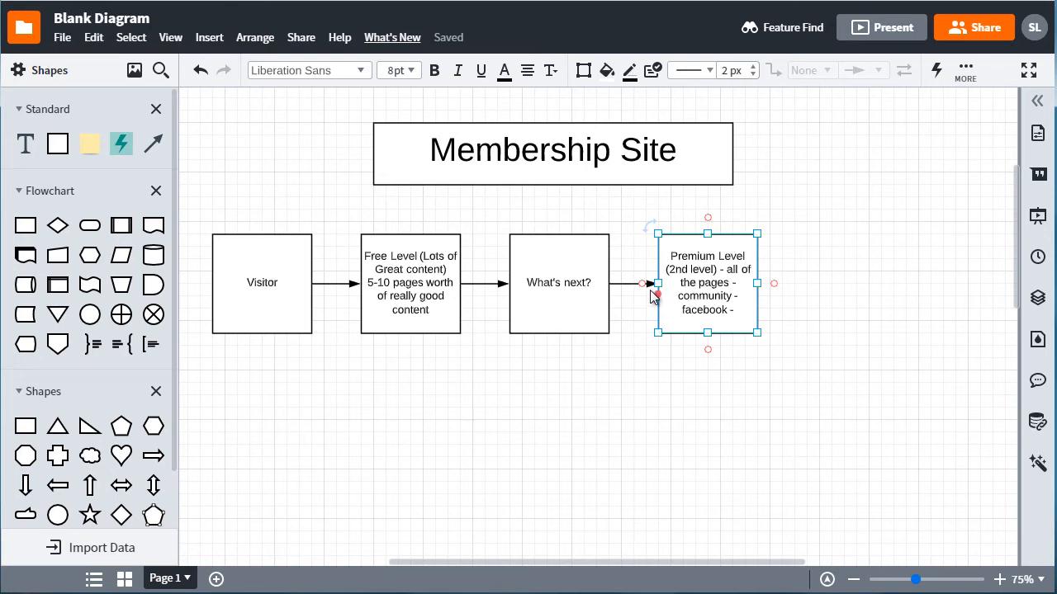
- Delete the arrow connecting the "What's next?" box to the Premium Level box
click(651, 284)
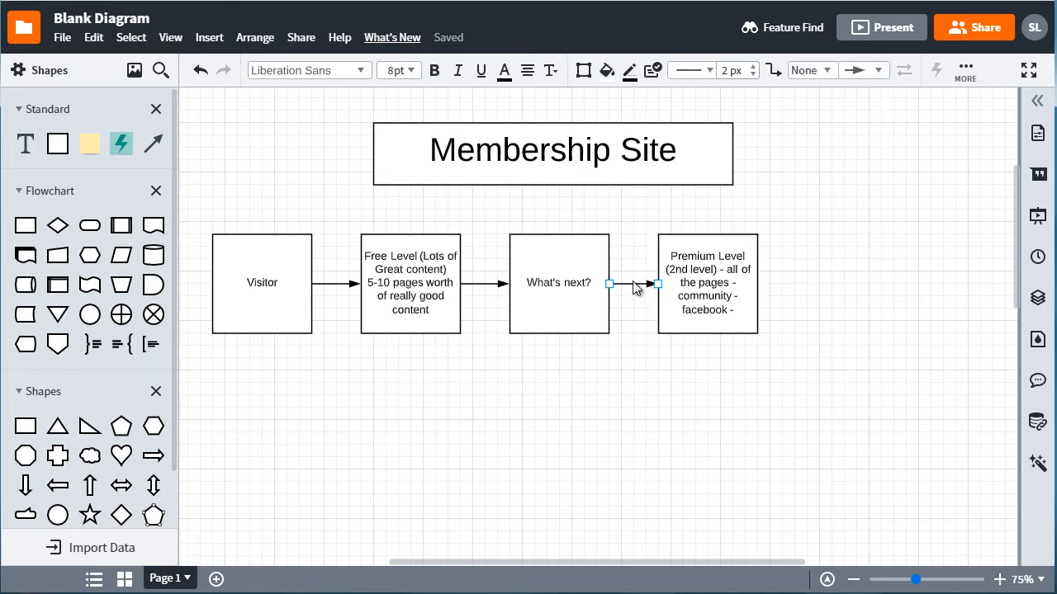
click(632, 284)
key(Delete)
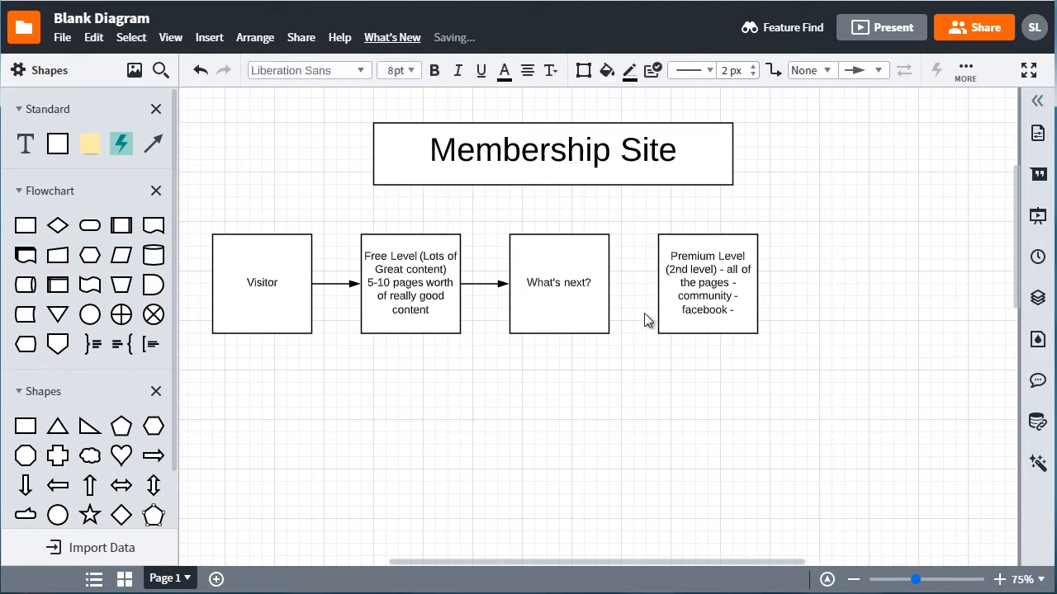
- Duplicate the "What's next?" box into the Premium Level box's former place in the row, and move the Premium Level box directly below it
drag(718, 277, 835, 262)
click(568, 277)
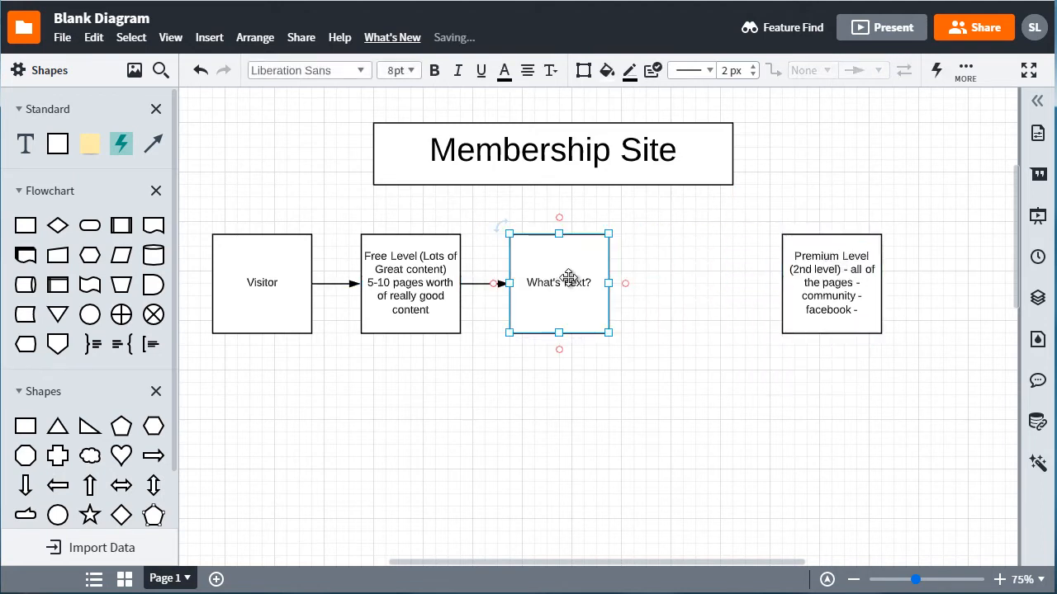
key(ctrl+d)
drag(569, 278, 703, 280)
drag(809, 288, 691, 445)
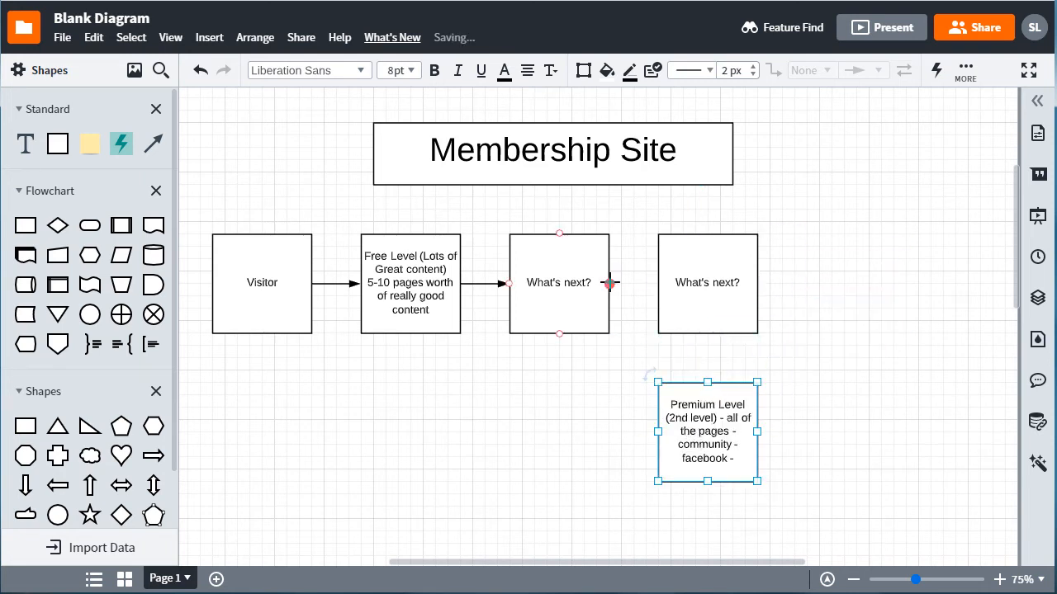
- Connect the "What's next?" box to its duplicate with an arrow and relabel the duplicate "Price: $197"
drag(609, 283, 661, 283)
double_click(696, 291)
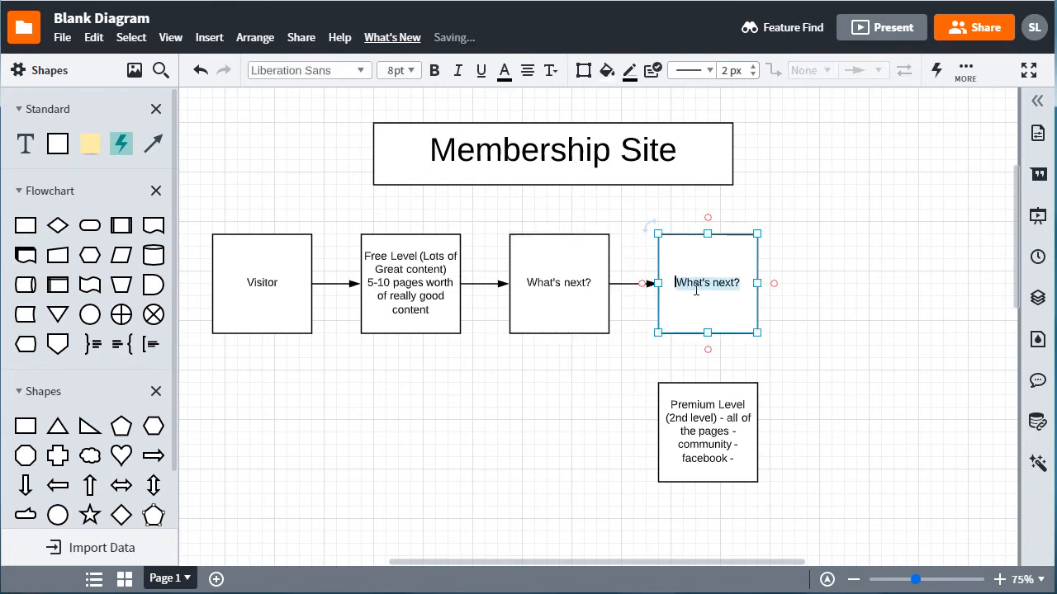
text(d)
text(rice: )
text(@19)
key(BackSpace)
key(BackSpace)
key(BackSpace)
text($1`)
key(BackSpace)
text(97)
click(842, 242)
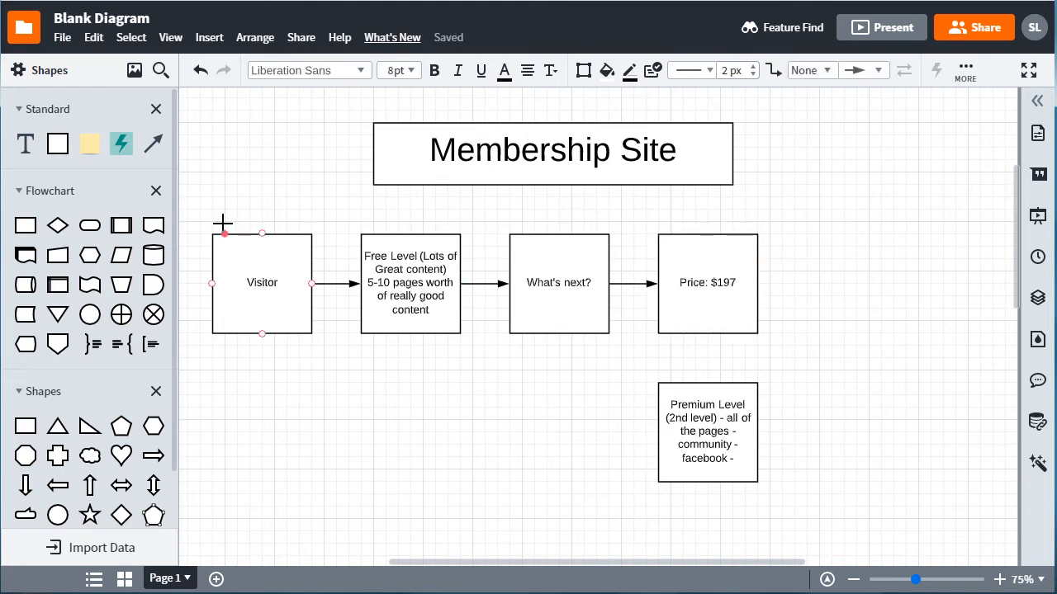
- Set the text size of all the flow boxes below the title to 10 pt
drag(197, 223, 845, 500)
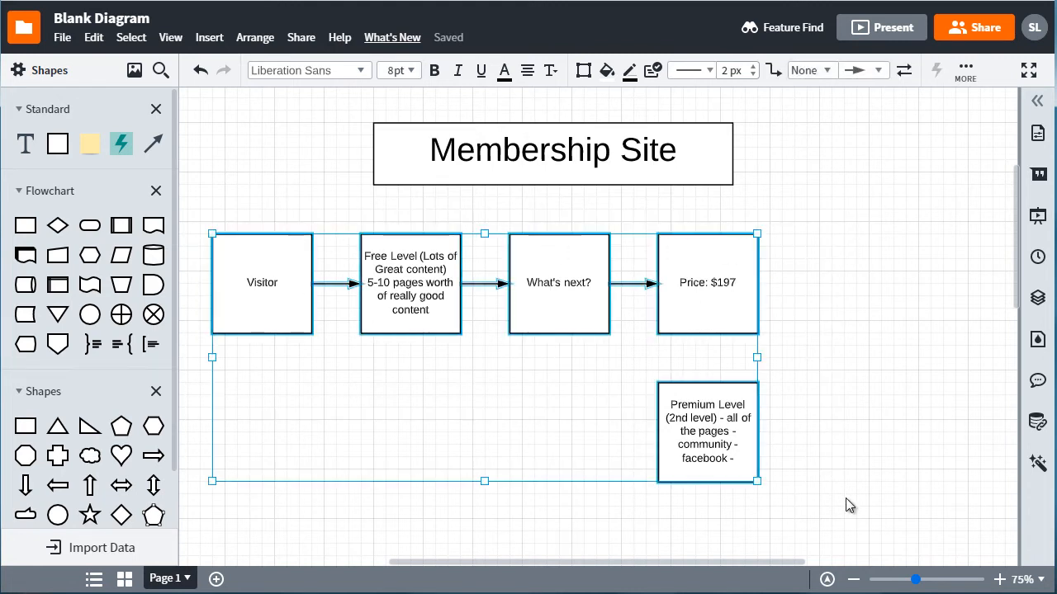
click(410, 71)
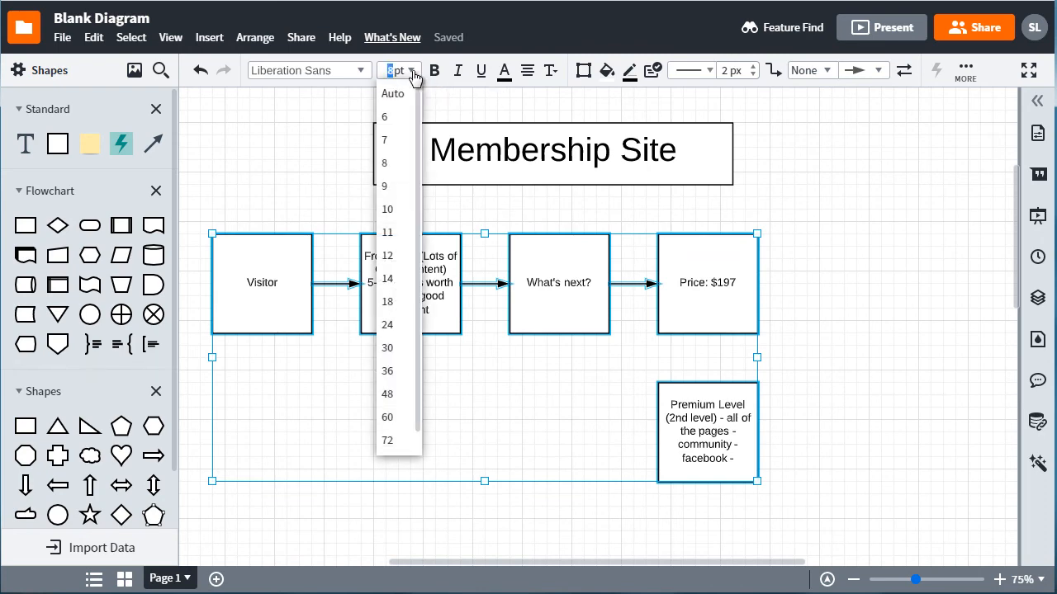
text(6)
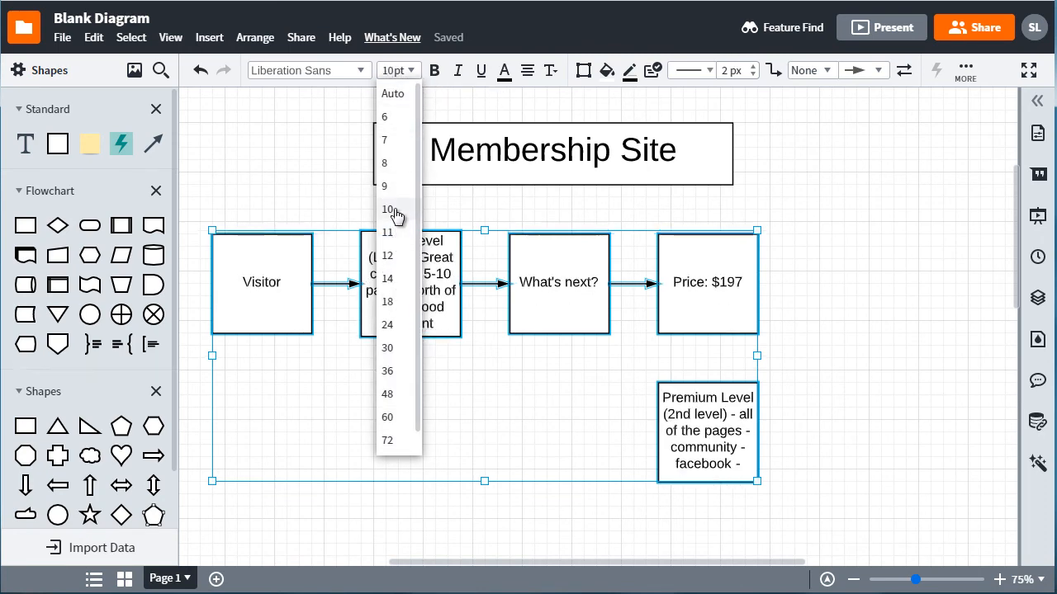
click(398, 212)
click(801, 269)
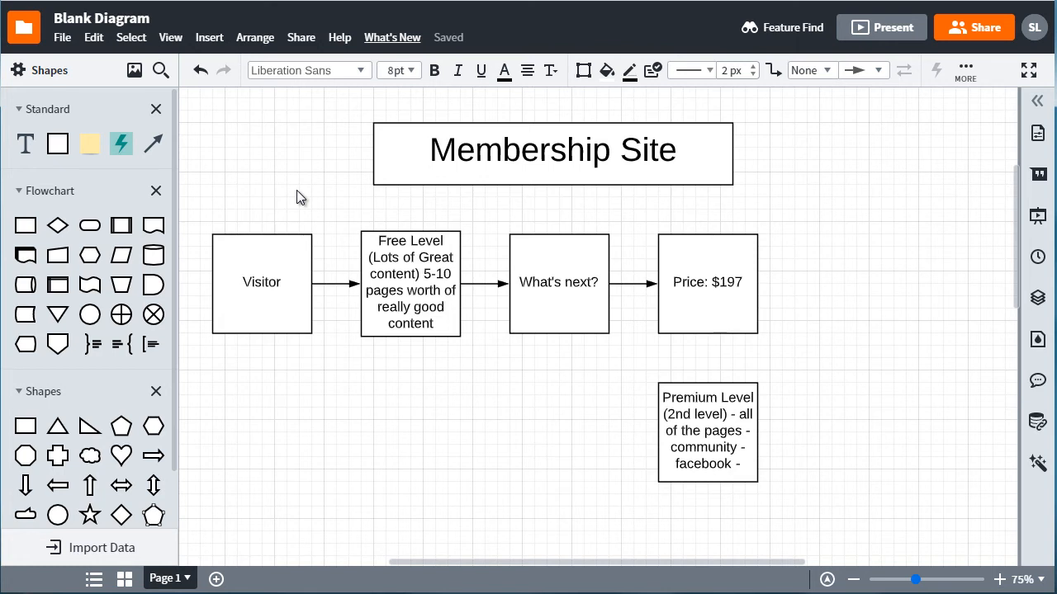
- Fill the Free Level box with medium green
click(401, 155)
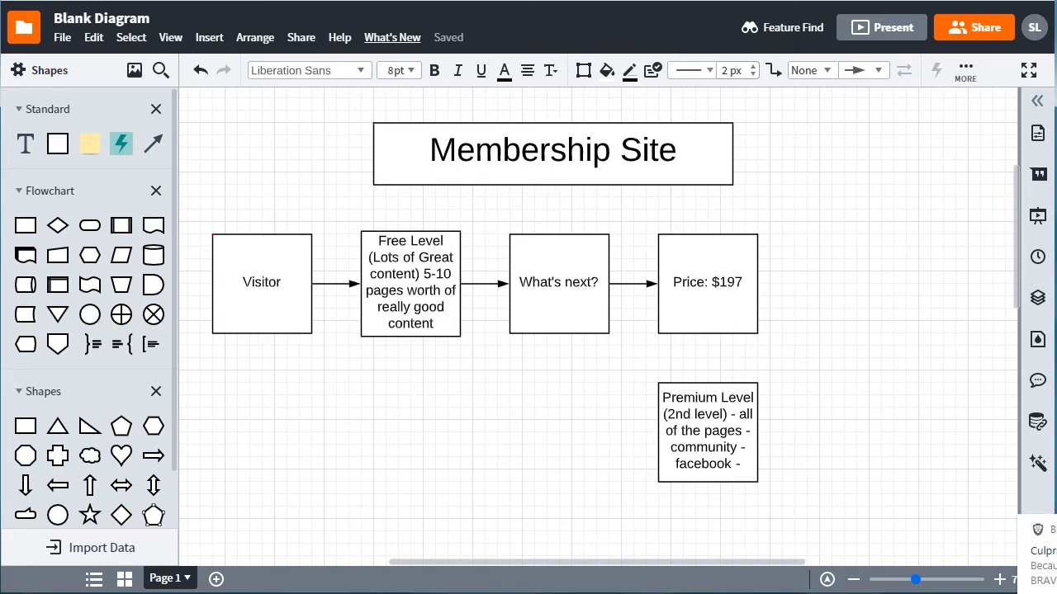
drag(193, 212, 325, 364)
click(415, 271)
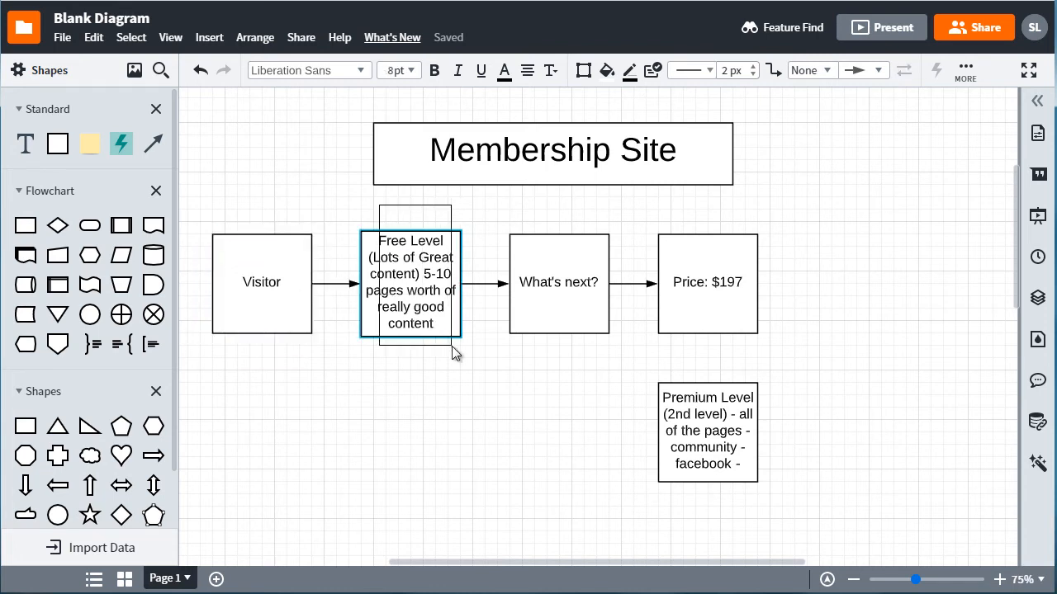
click(607, 72)
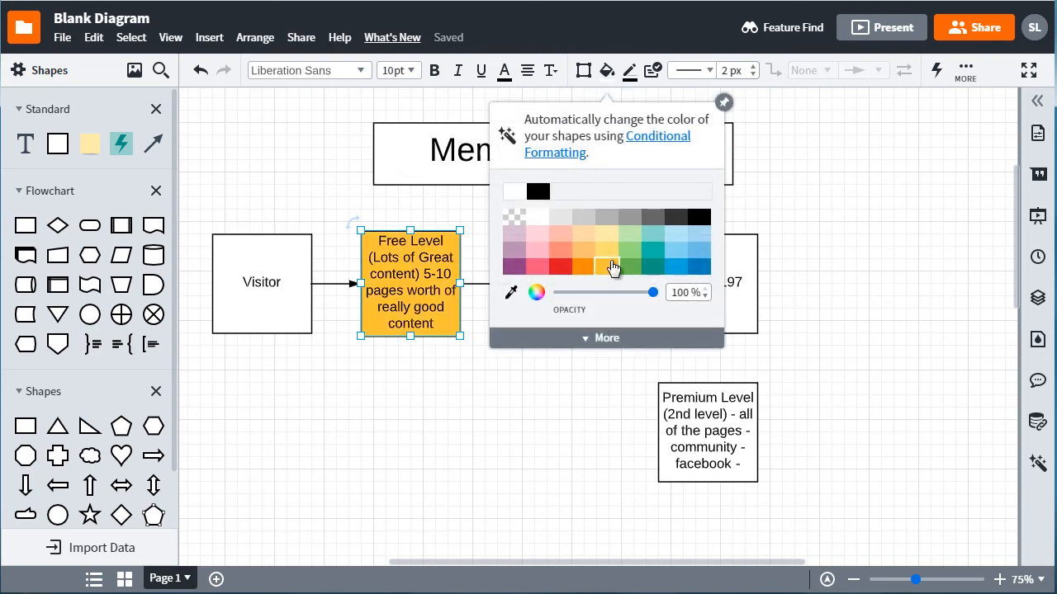
click(628, 249)
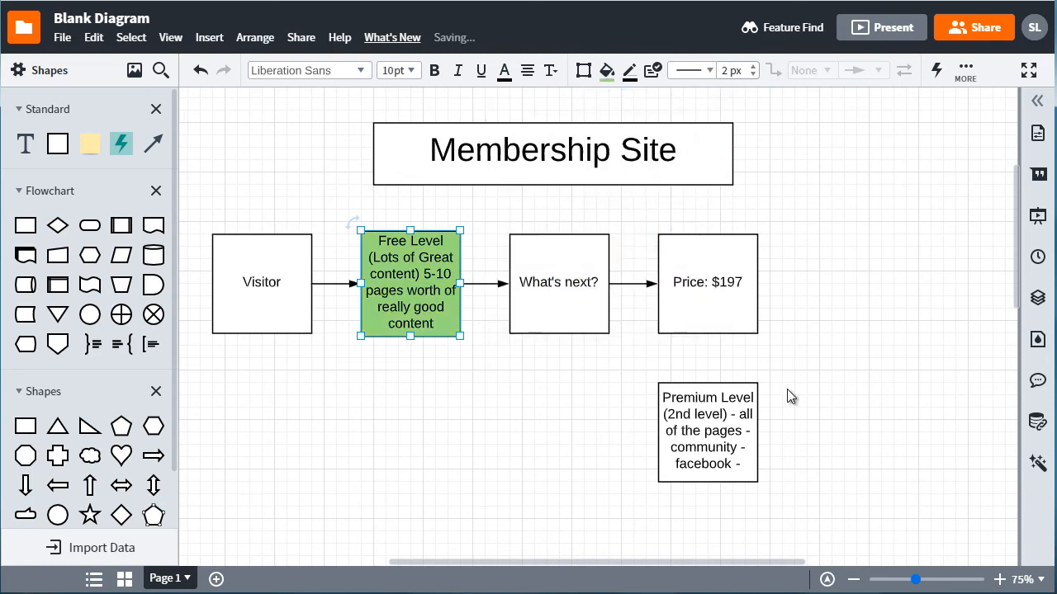
- Fill the Premium Level box with the same green as the Free Level box
drag(790, 395, 664, 470)
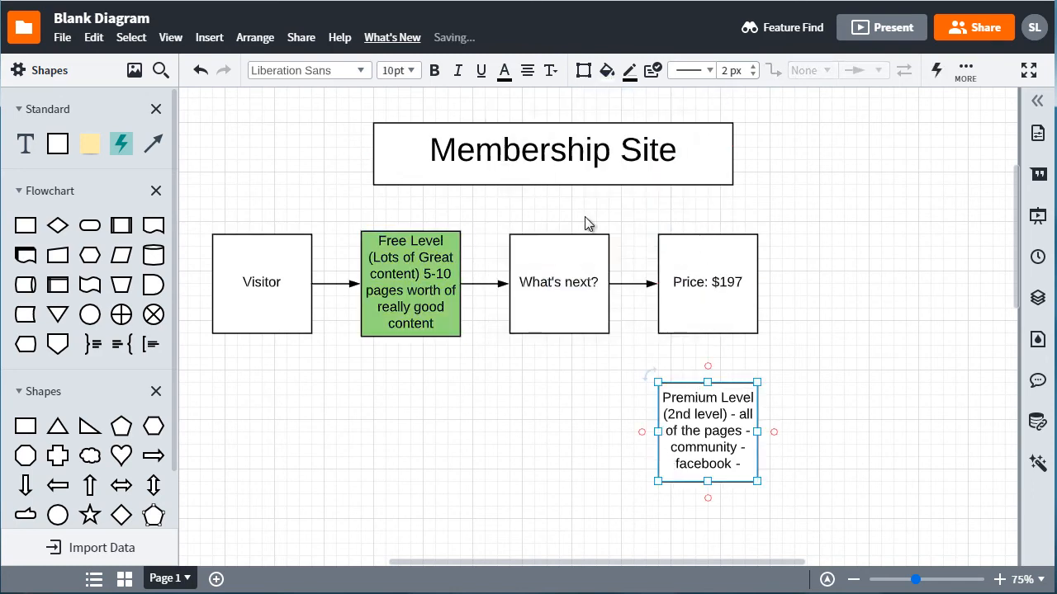
click(608, 73)
click(628, 252)
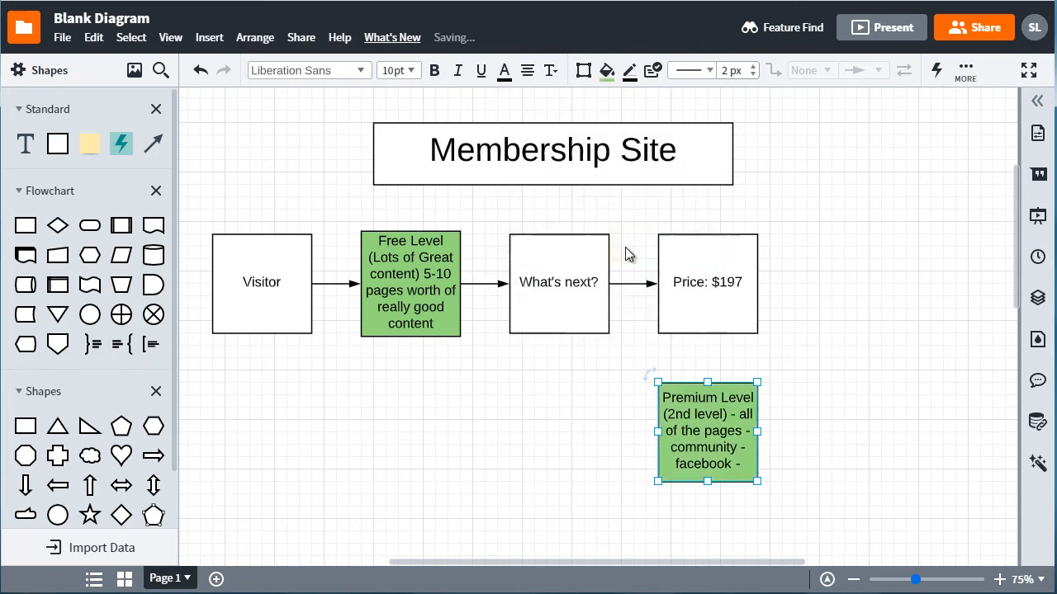
click(854, 257)
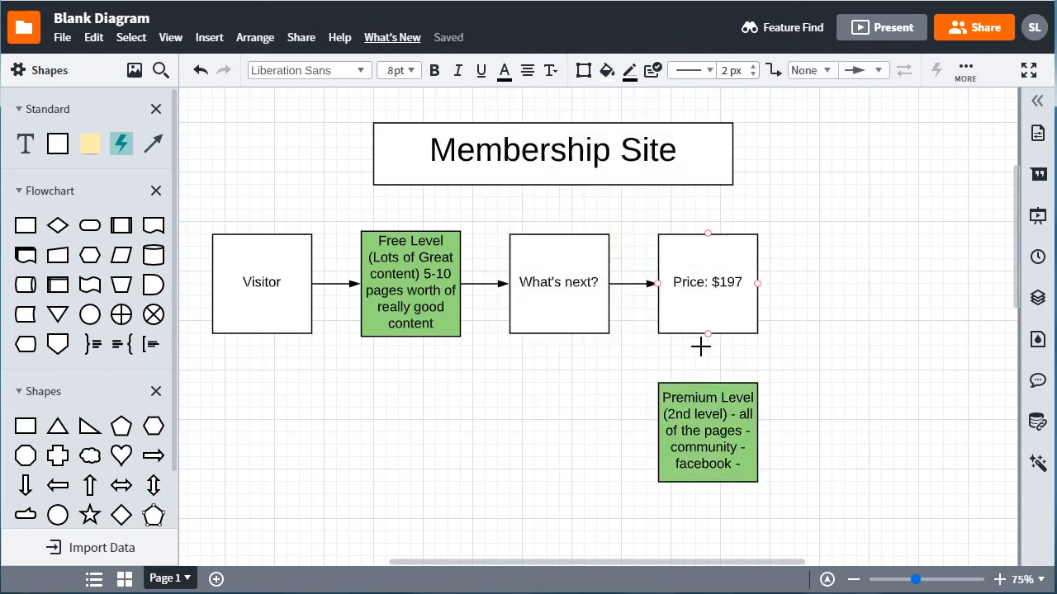
- Draw an arrow from the bottom of the "Price: $197" box down to the top of the Premium Level box
drag(707, 334, 712, 389)
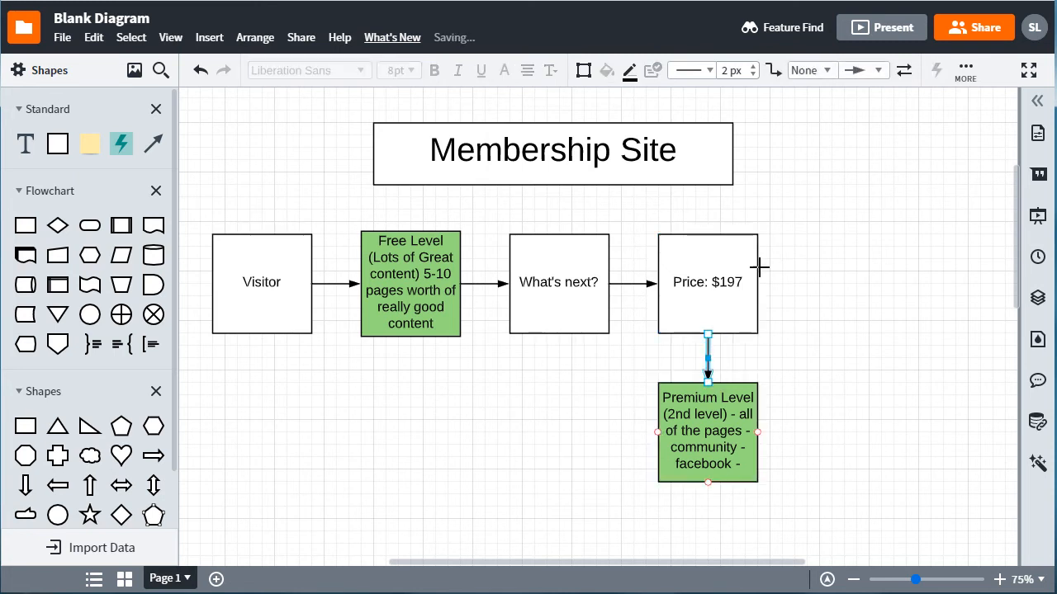
click(730, 290)
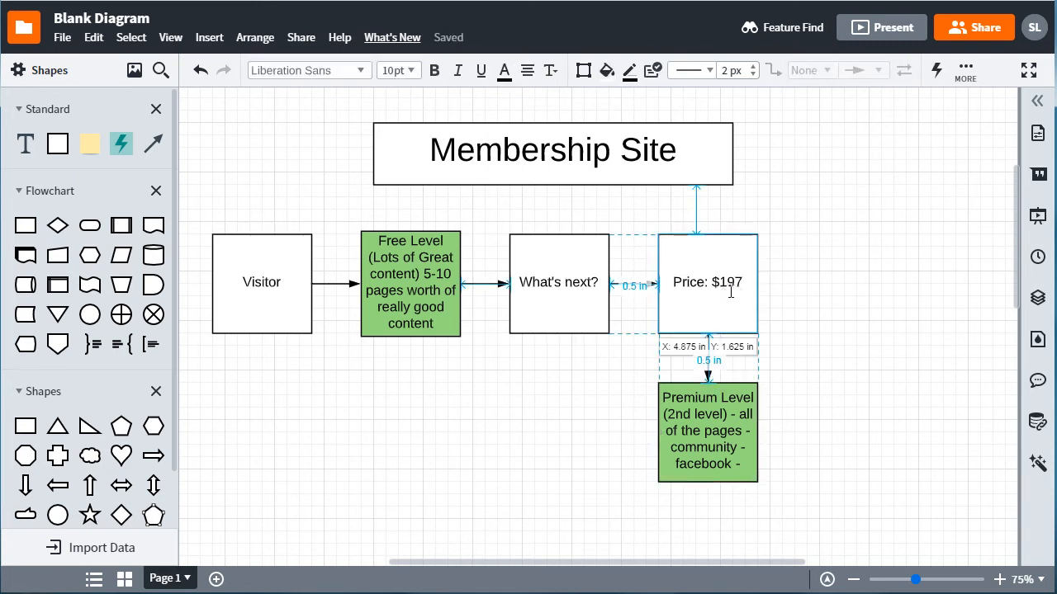
click(814, 262)
- Add "(Create Product)" after the price text in the "Price: $197" box
double_click(693, 282)
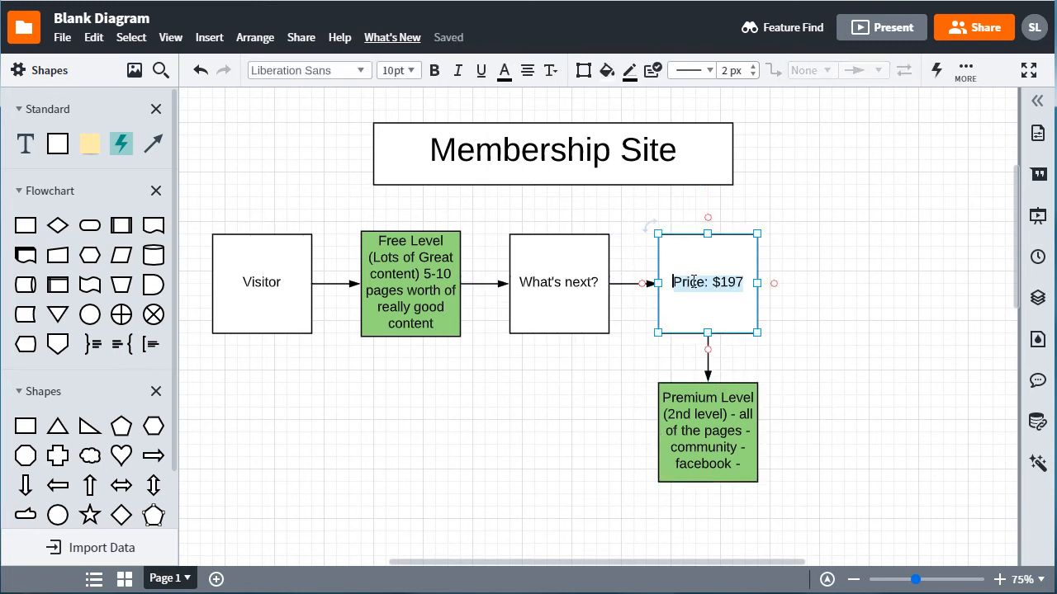
click(751, 288)
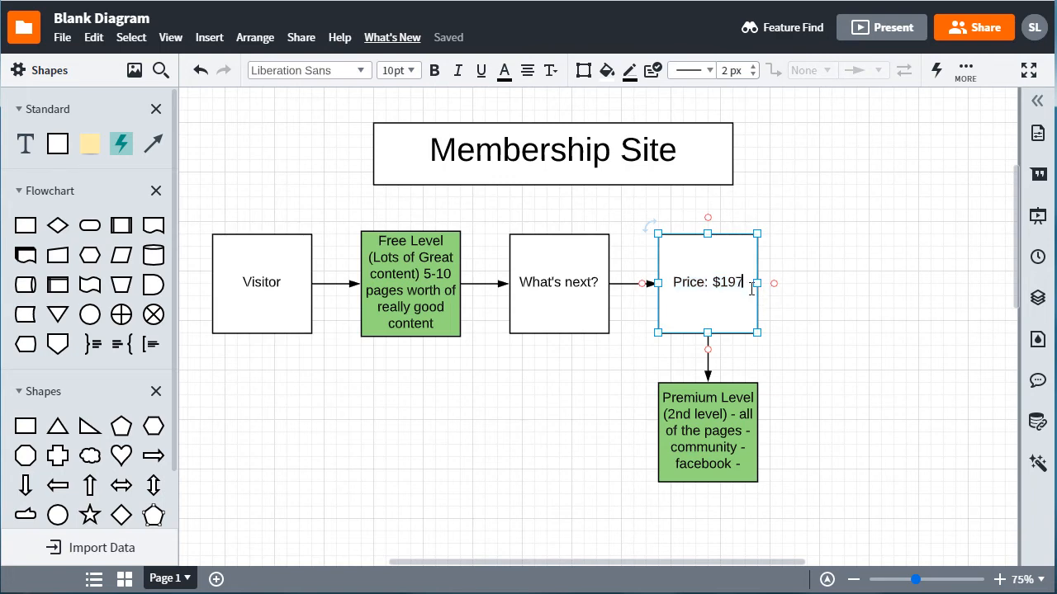
text((Create)
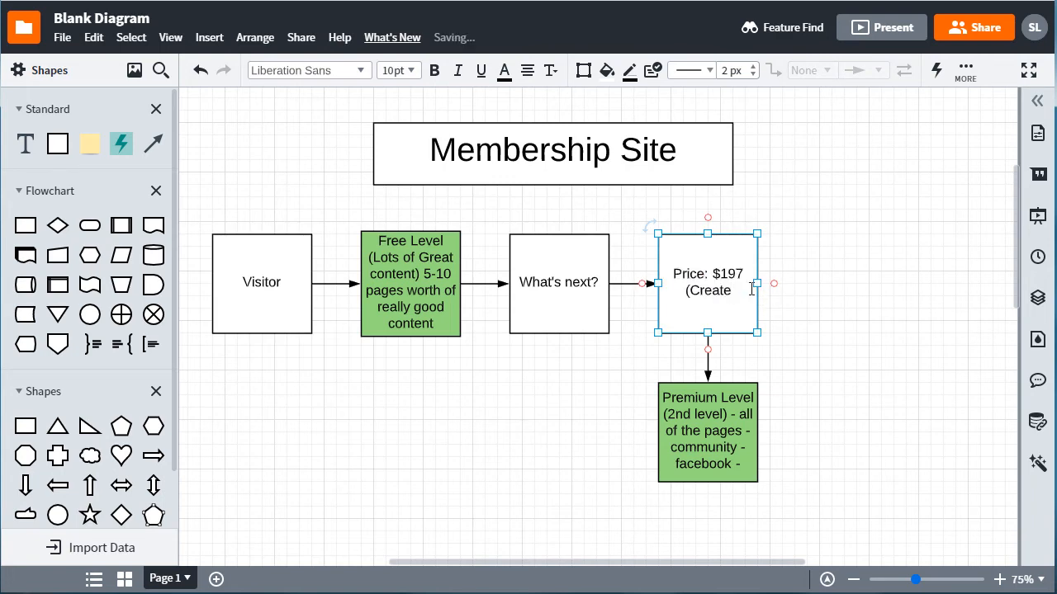
text( Product))
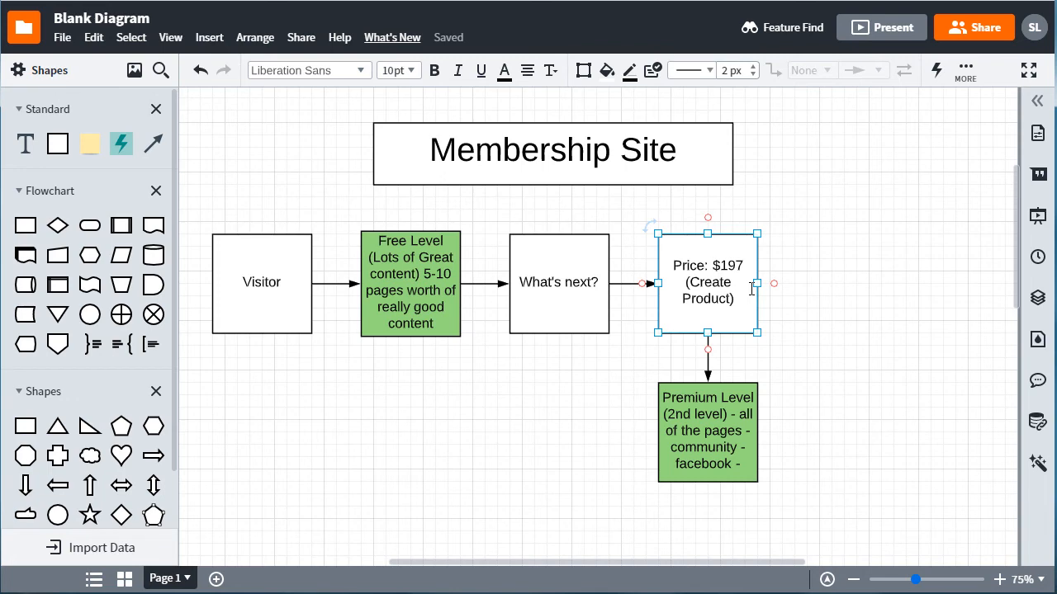
key(shift+End)
key(shift+Down)
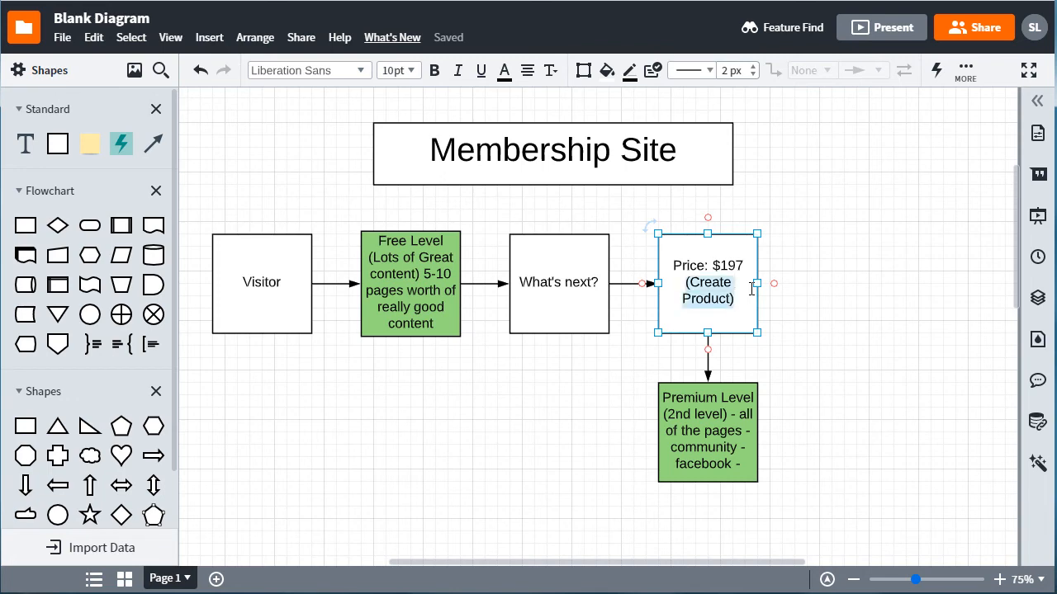
click(810, 244)
click(725, 267)
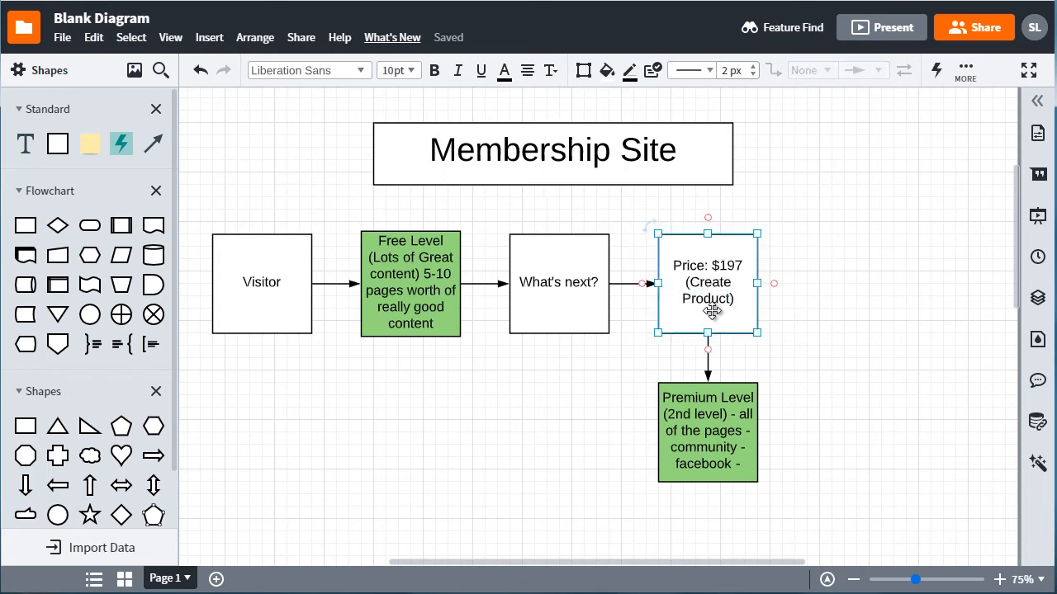
click(805, 384)
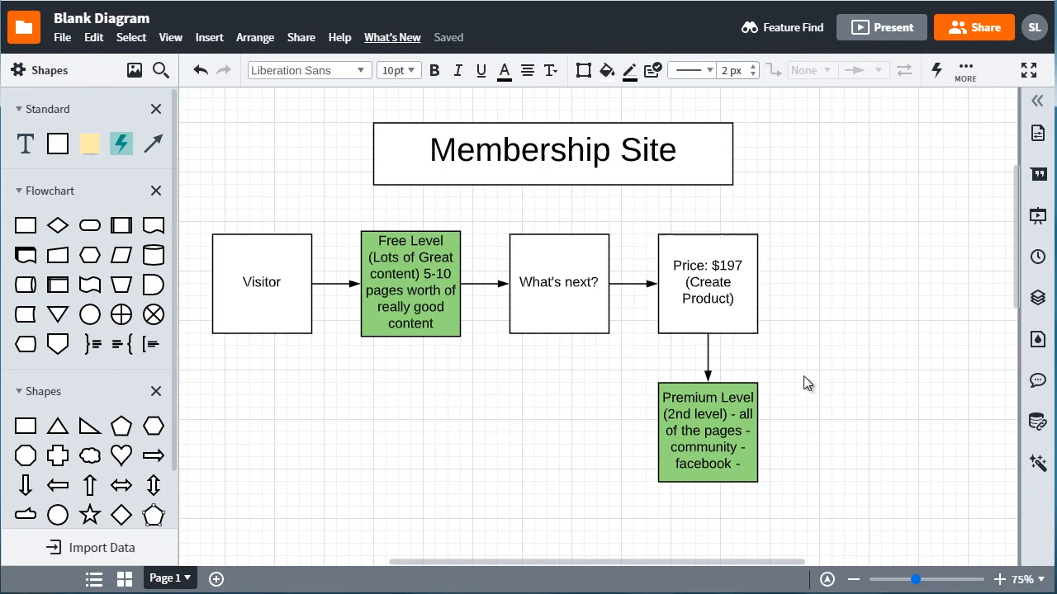
click(720, 408)
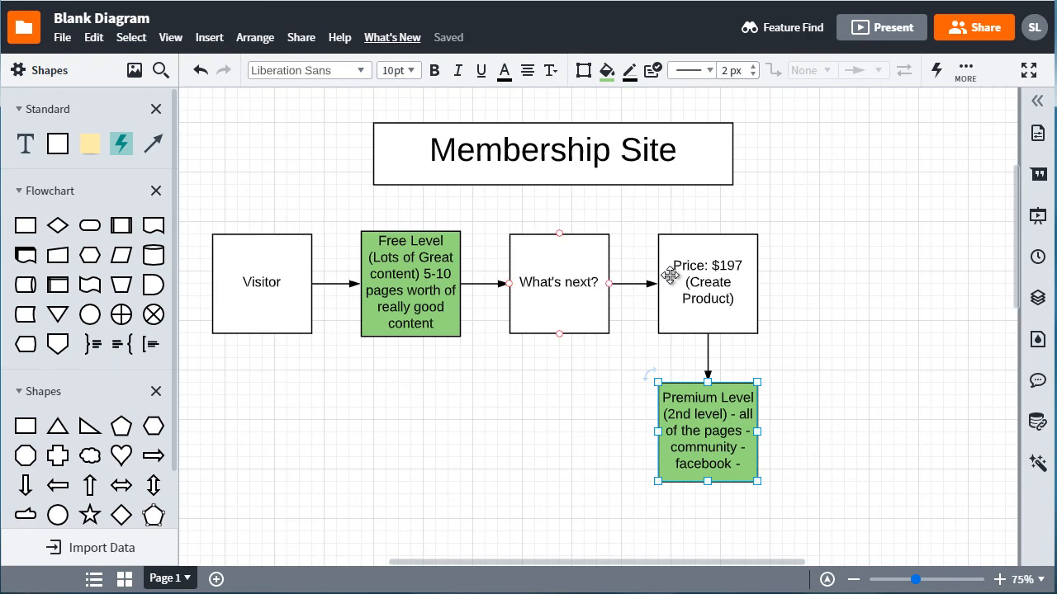
click(694, 285)
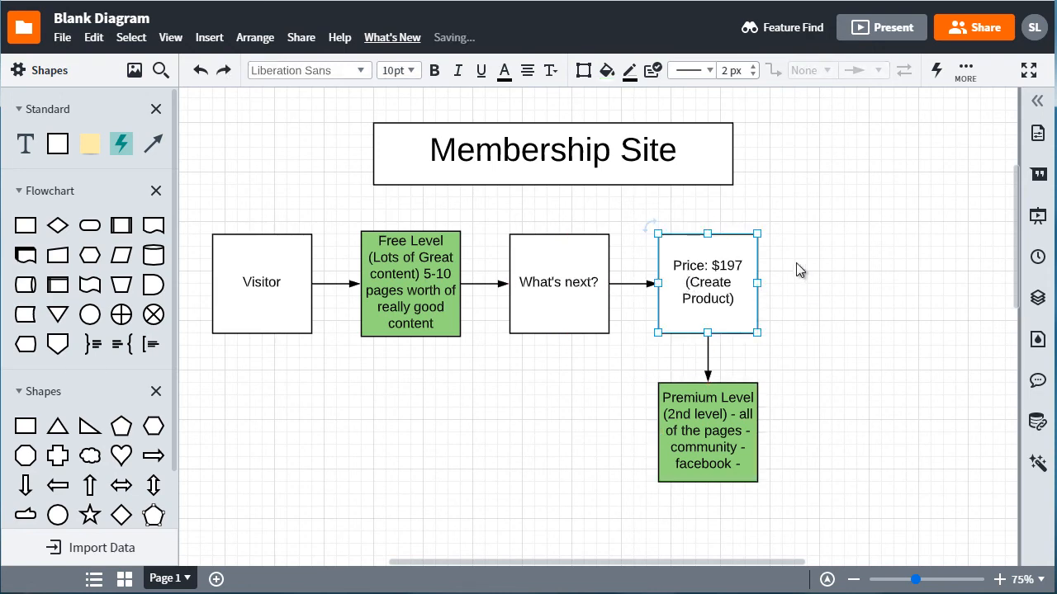
- Fill both the Price box and the Premium Level box with light blue
drag(797, 268, 686, 450)
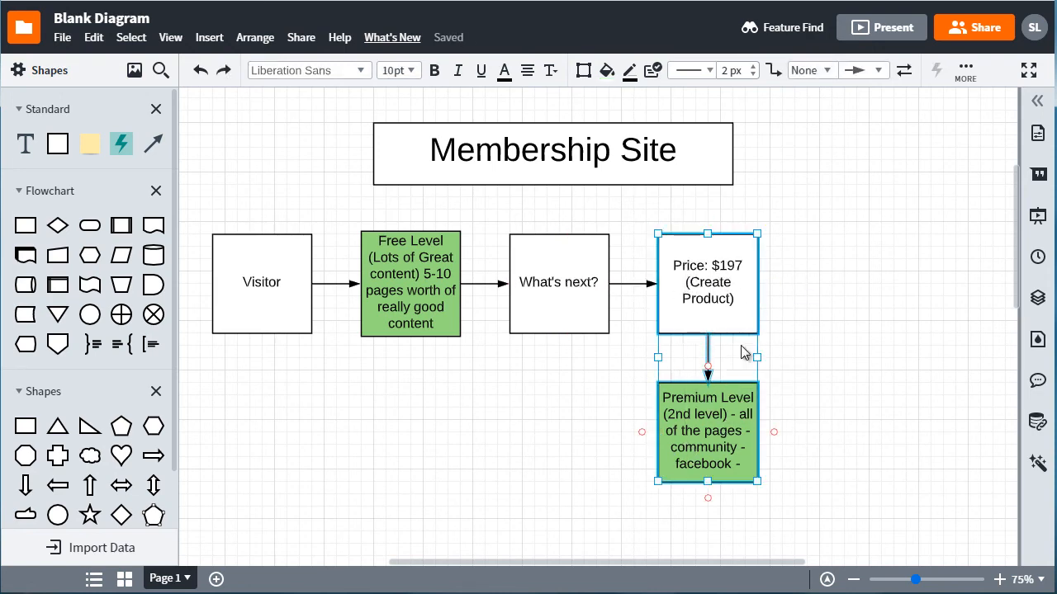
click(607, 70)
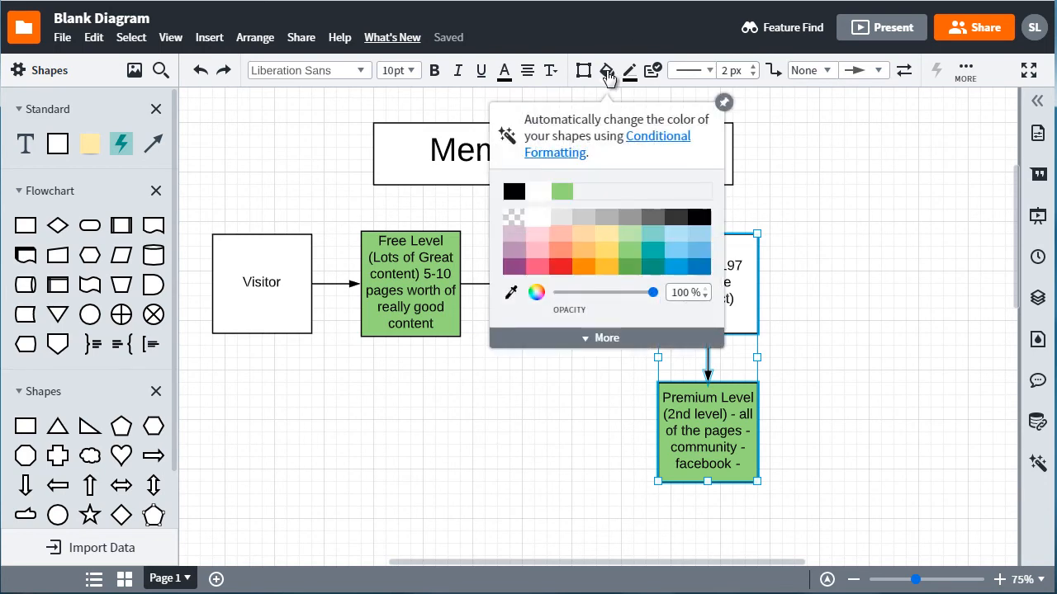
click(584, 250)
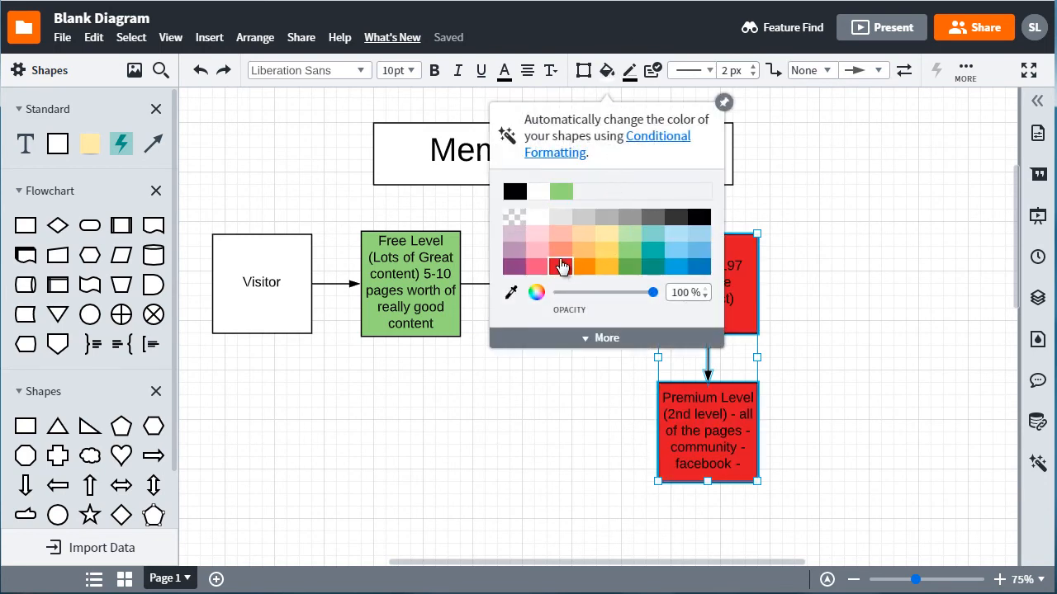
click(559, 245)
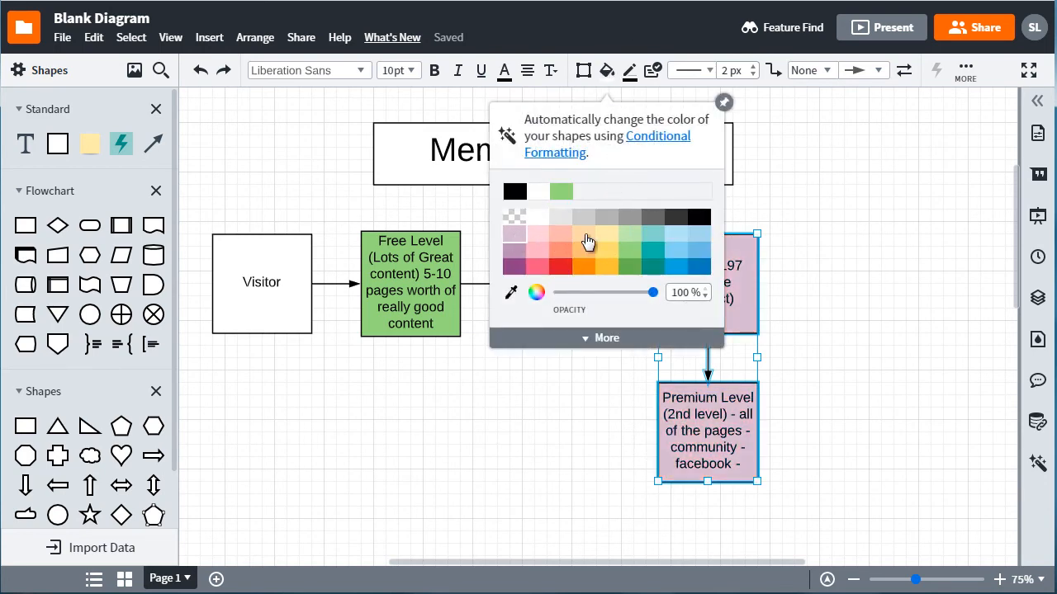
click(699, 237)
click(850, 204)
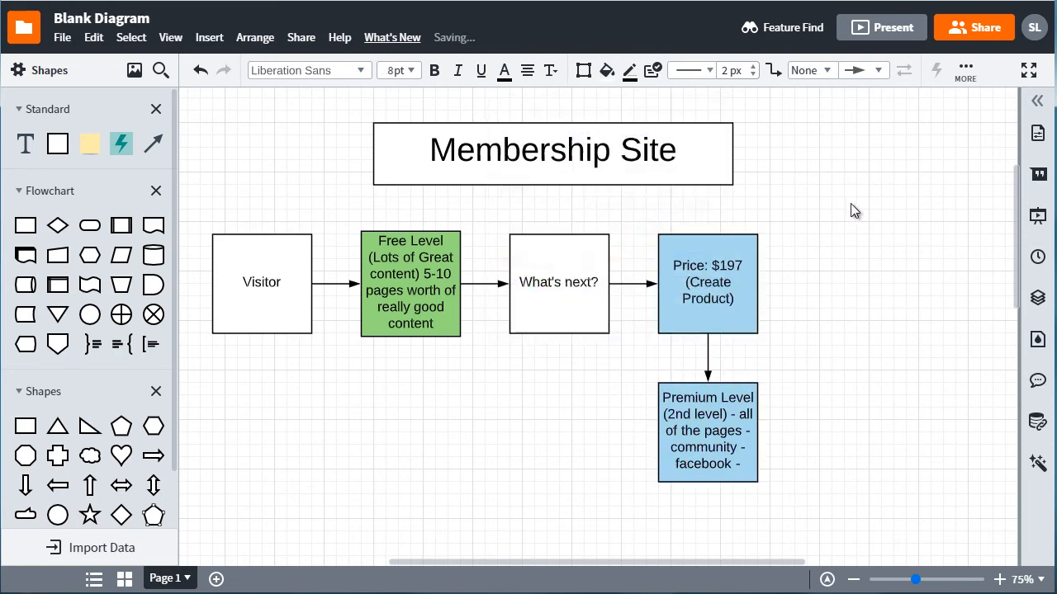
drag(798, 216, 652, 493)
click(814, 328)
click(249, 242)
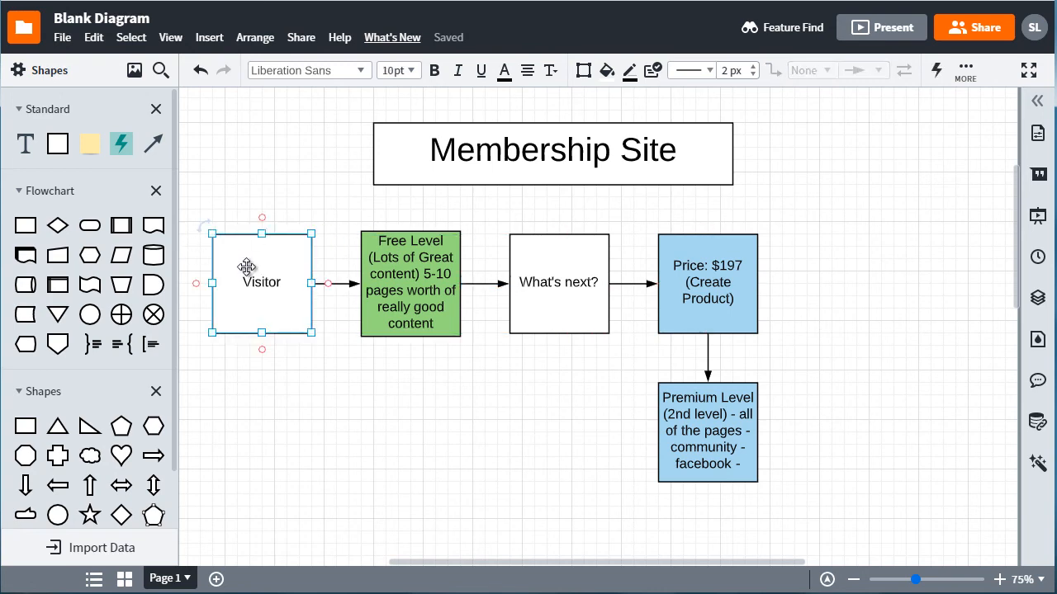
click(409, 263)
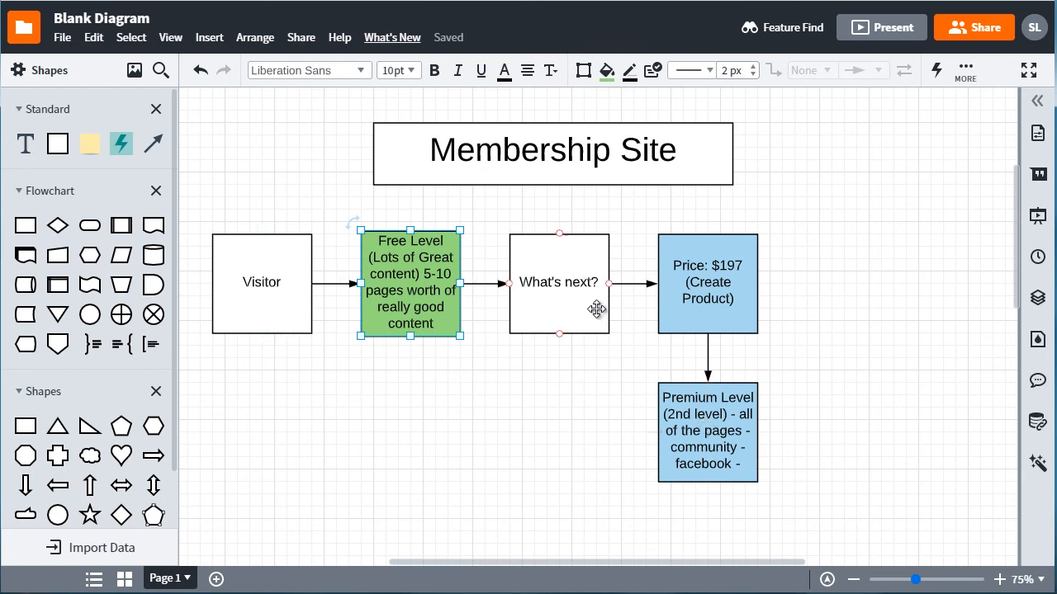
click(584, 431)
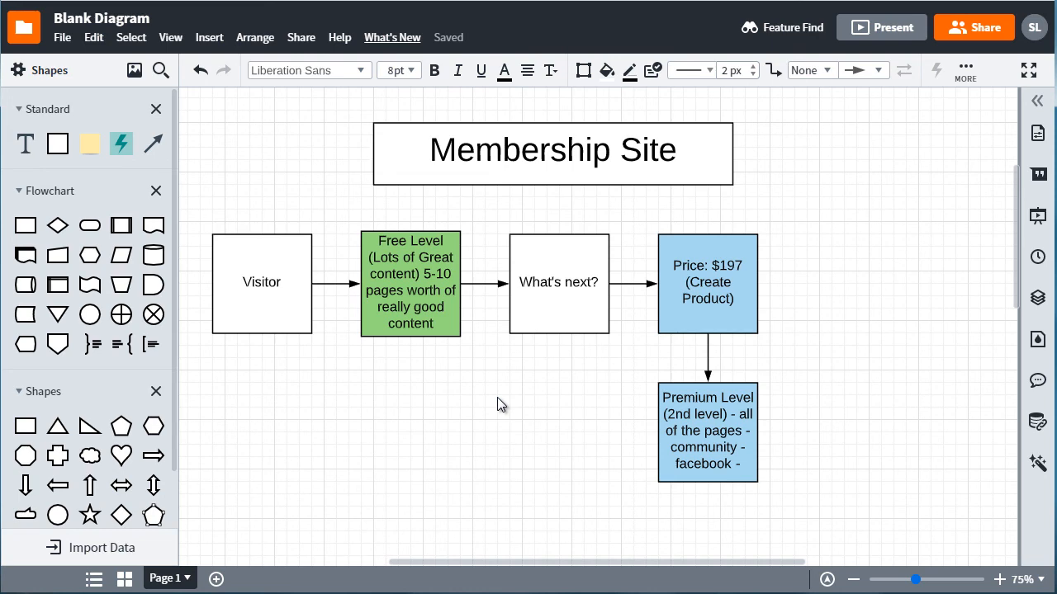
drag(209, 206, 525, 339)
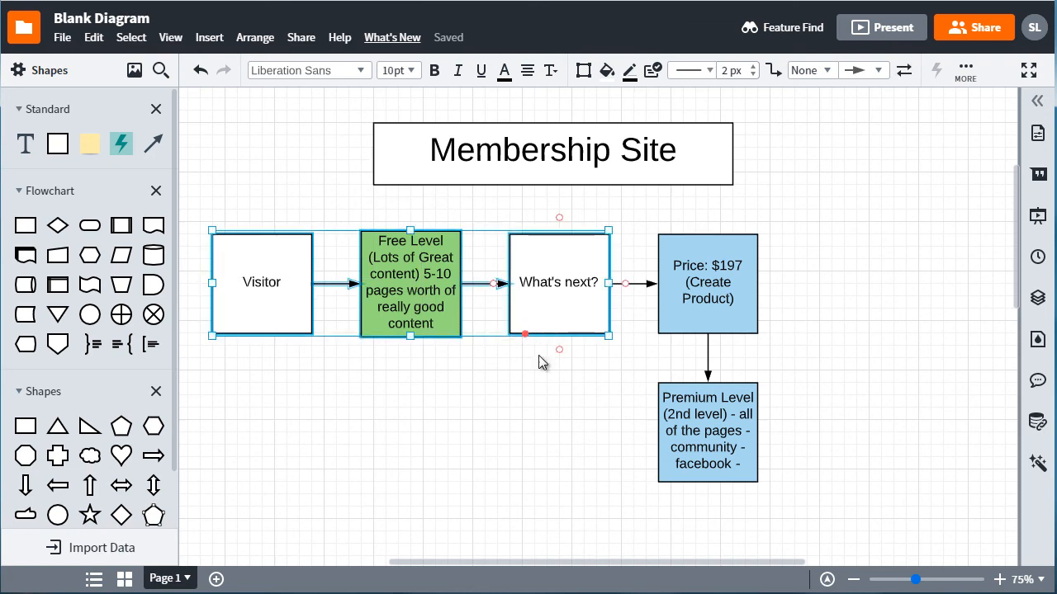
click(589, 400)
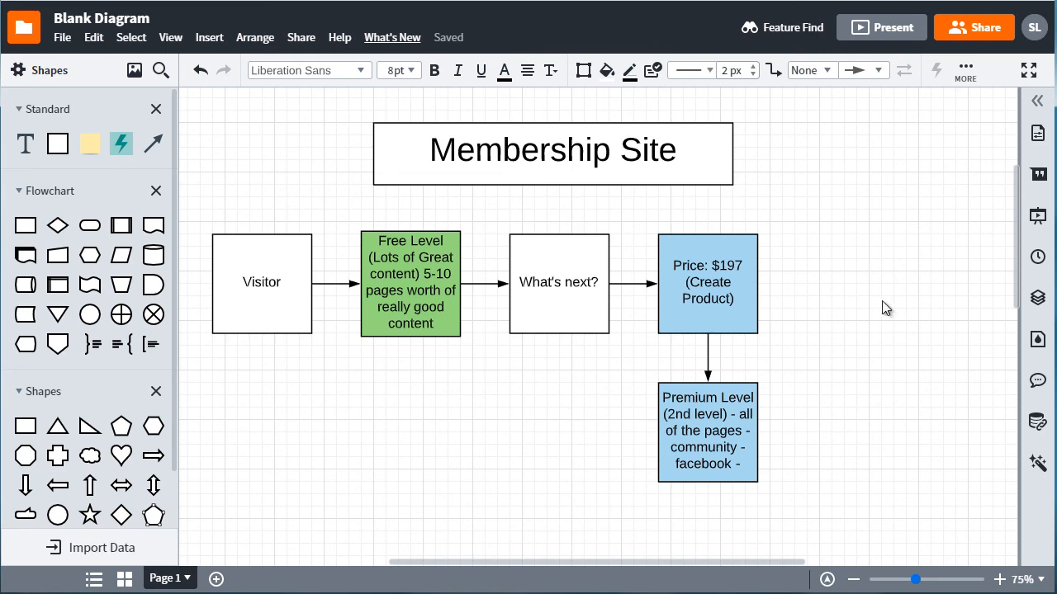
drag(799, 231, 724, 402)
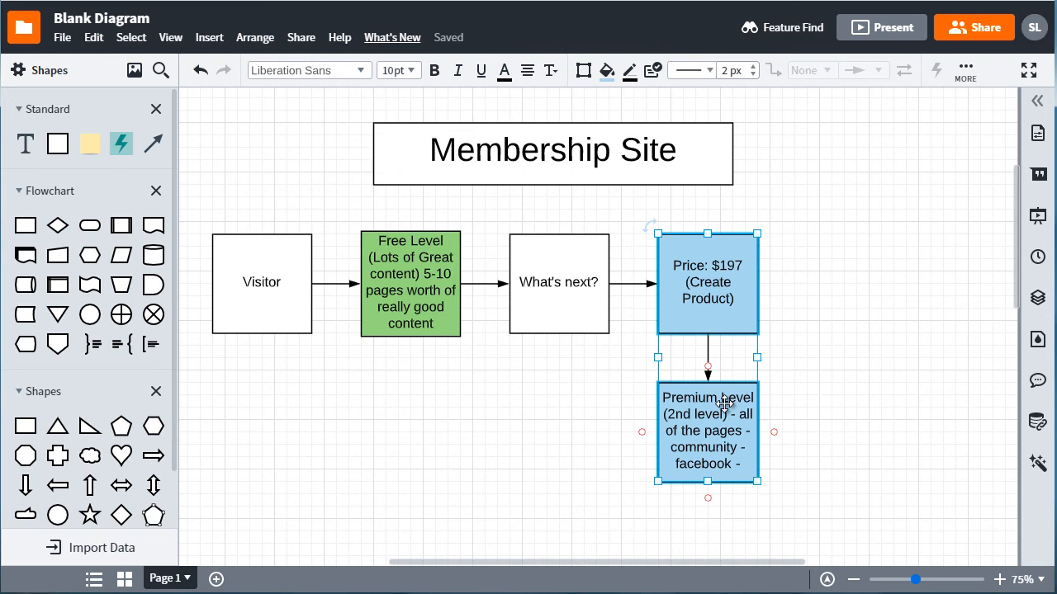
click(800, 272)
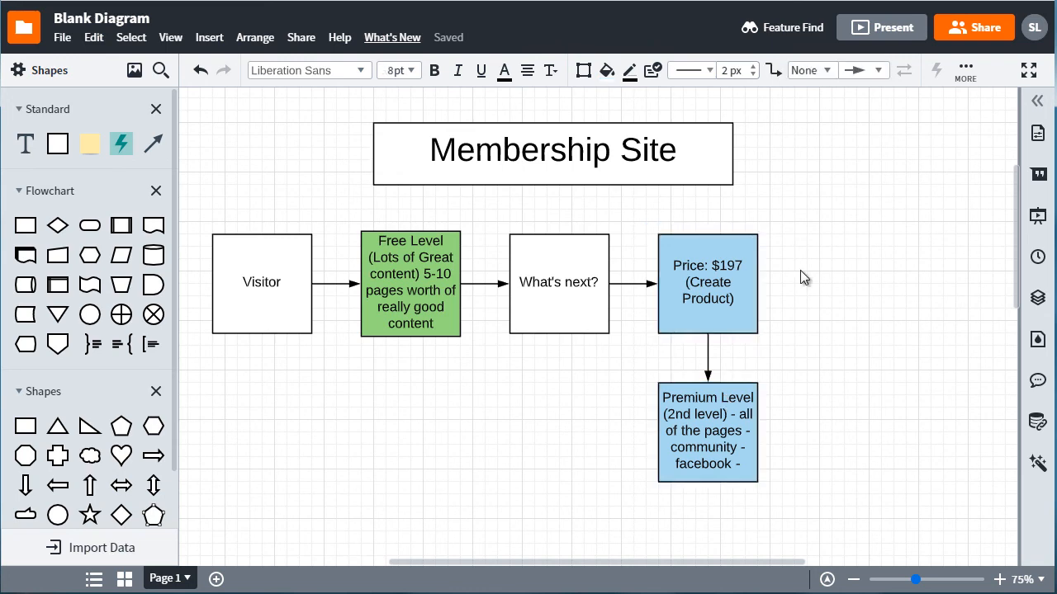